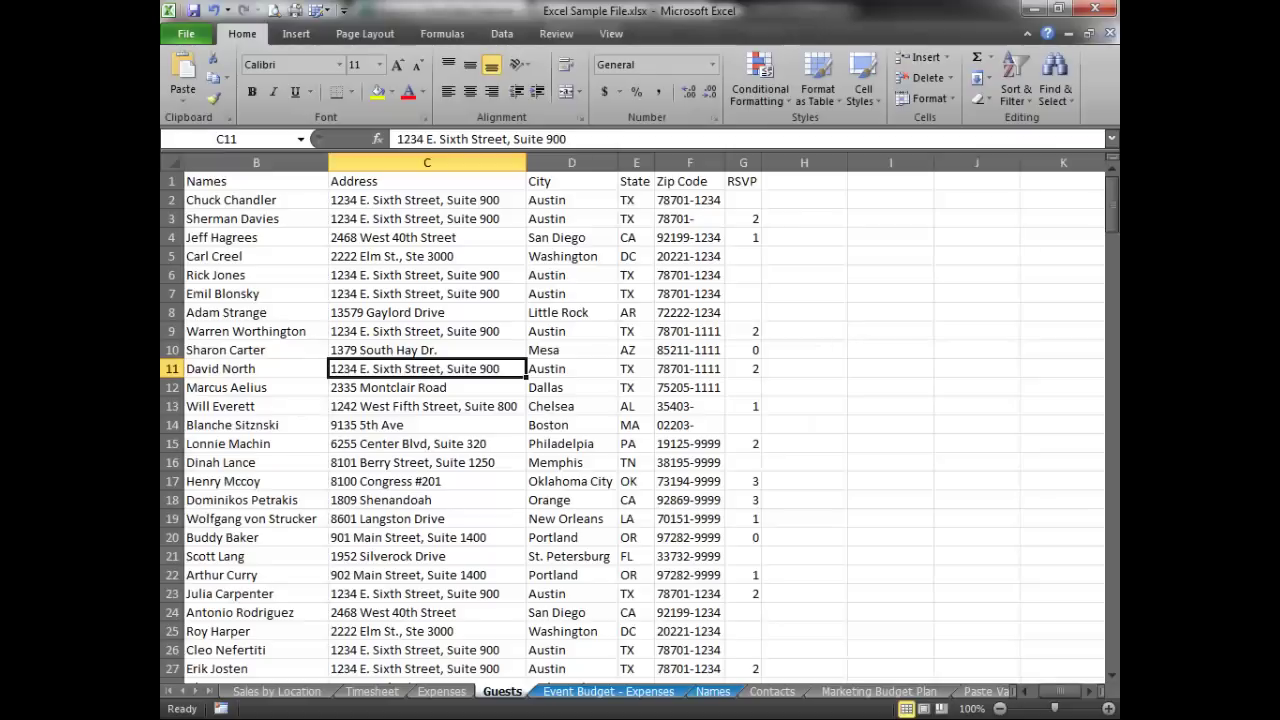
left_click(550, 479)
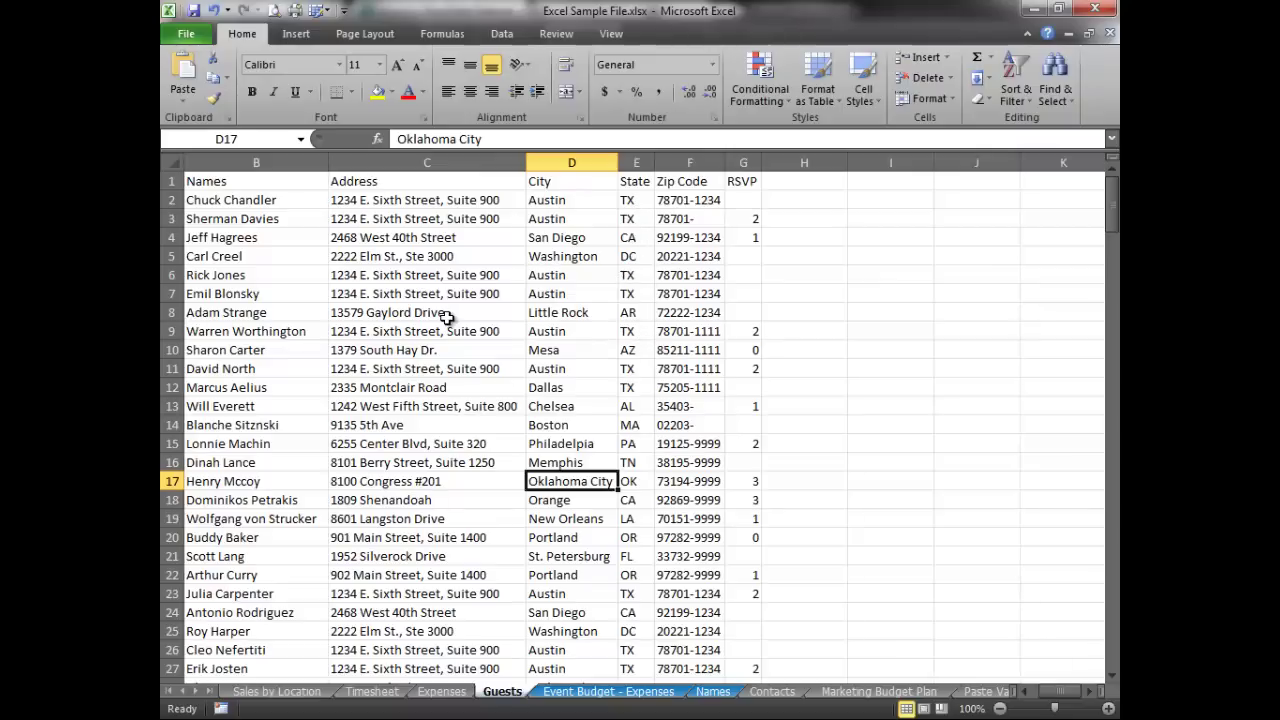
left_click(806, 183)
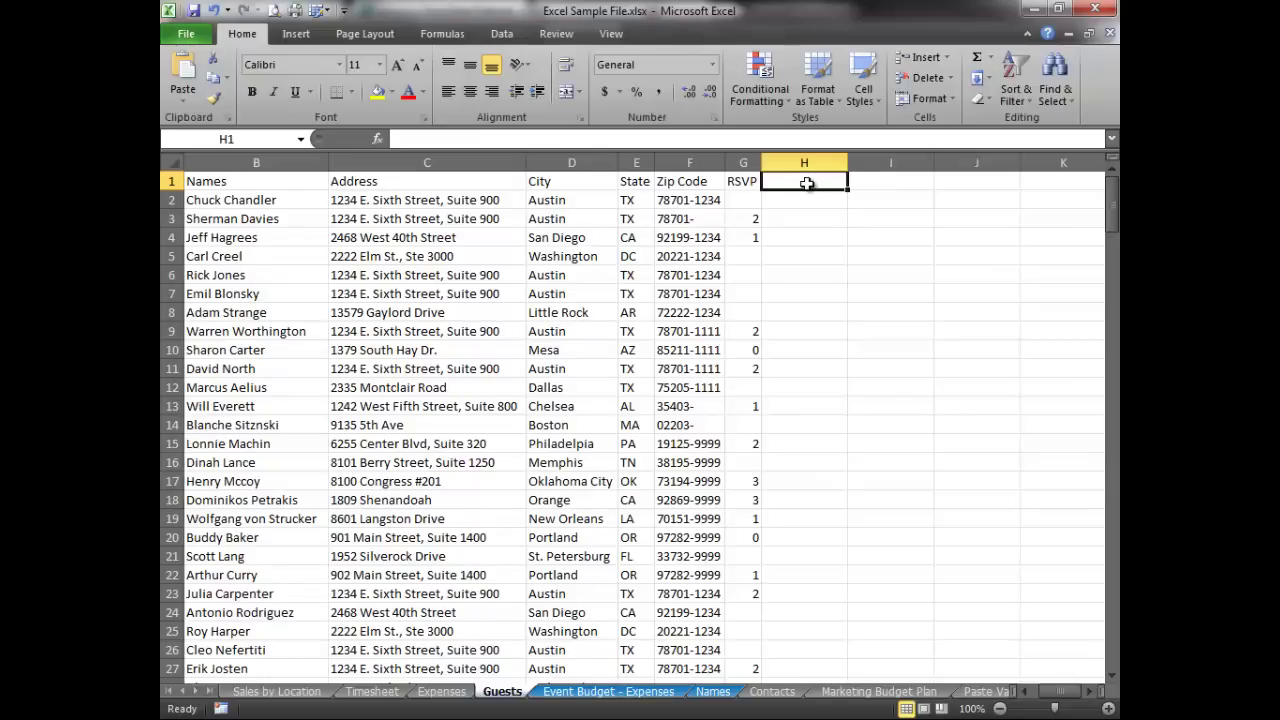
left_click(487, 271)
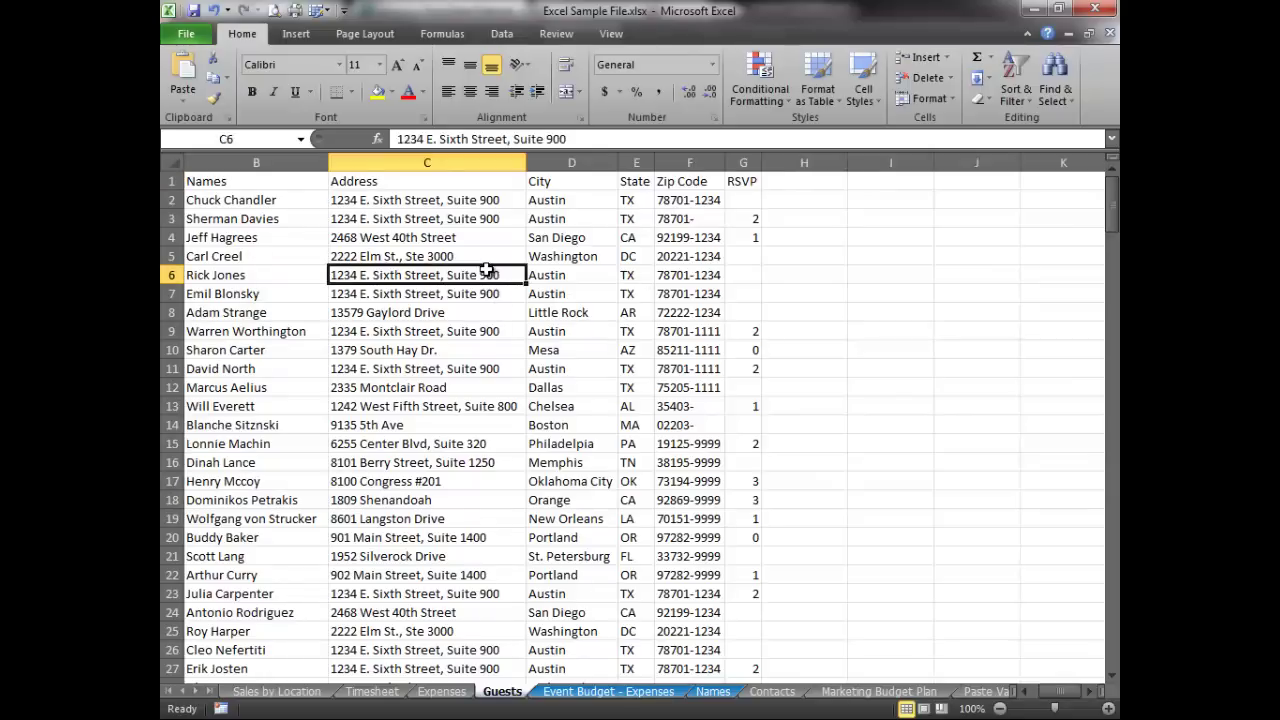
Format A1:G234 as a table in the first Light style, treating row 1 as headers
left_click(810, 101)
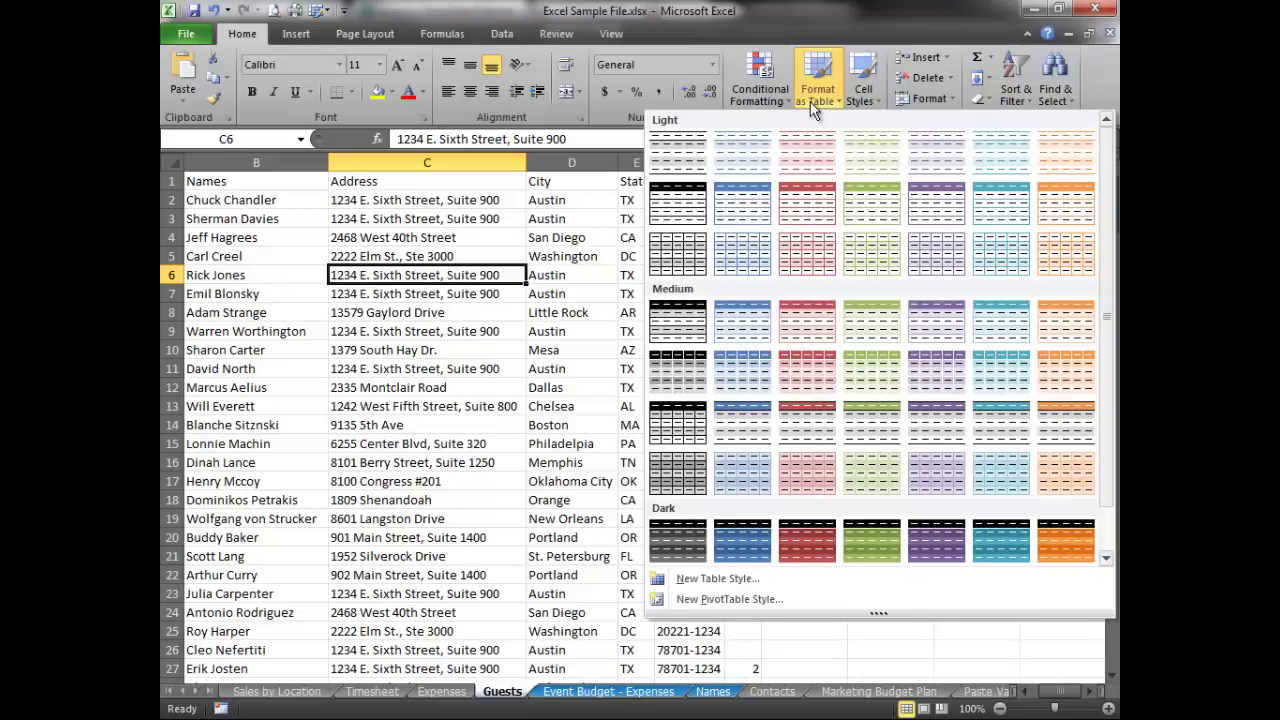
left_click(670, 163)
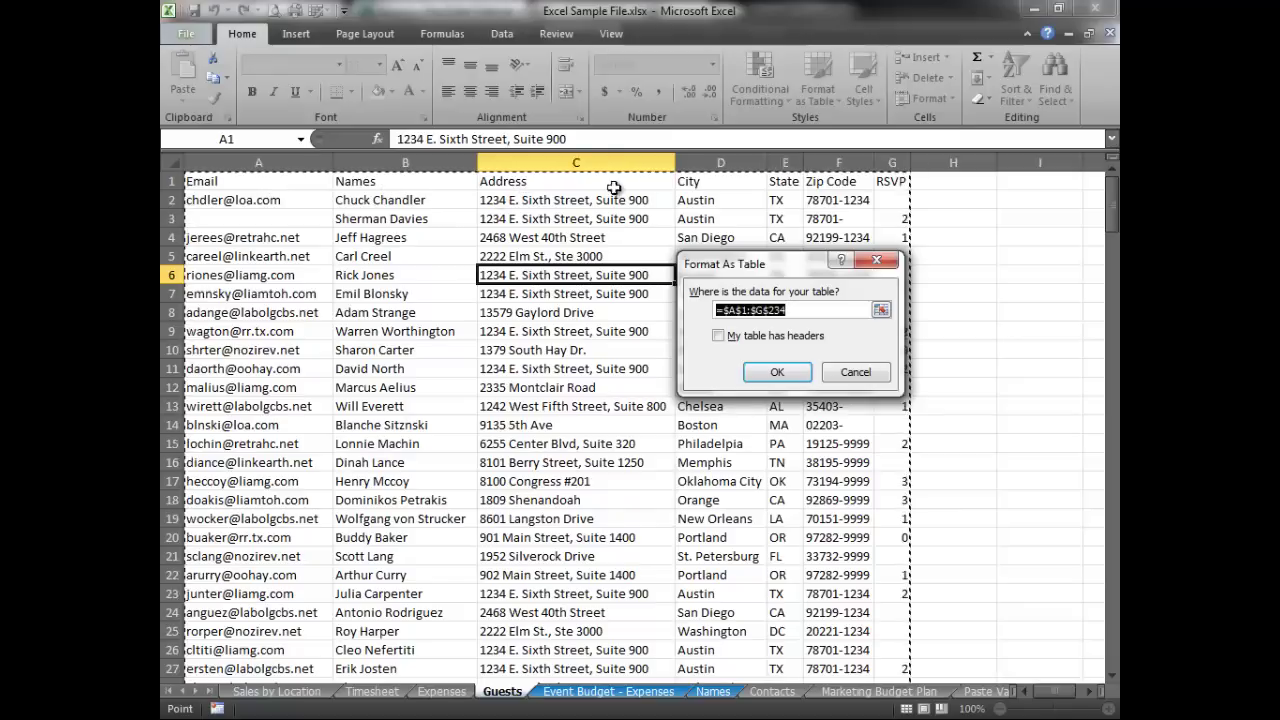
left_click(718, 337)
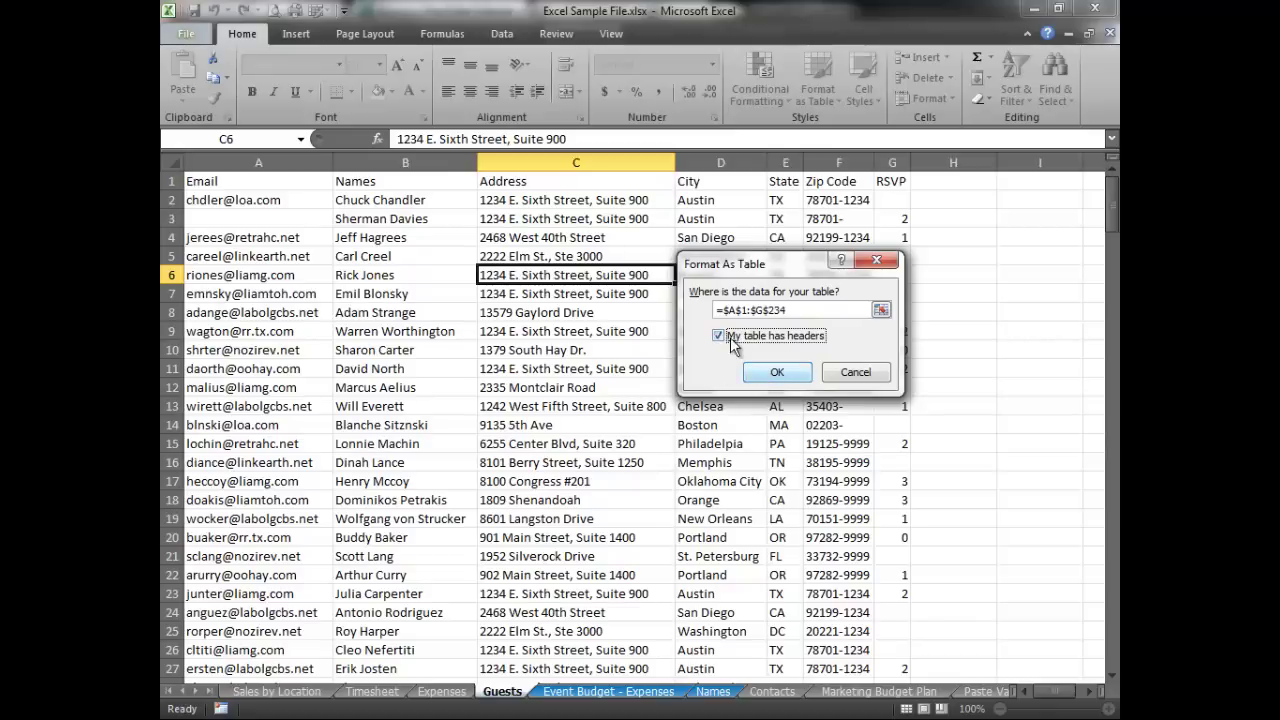
left_click(774, 376)
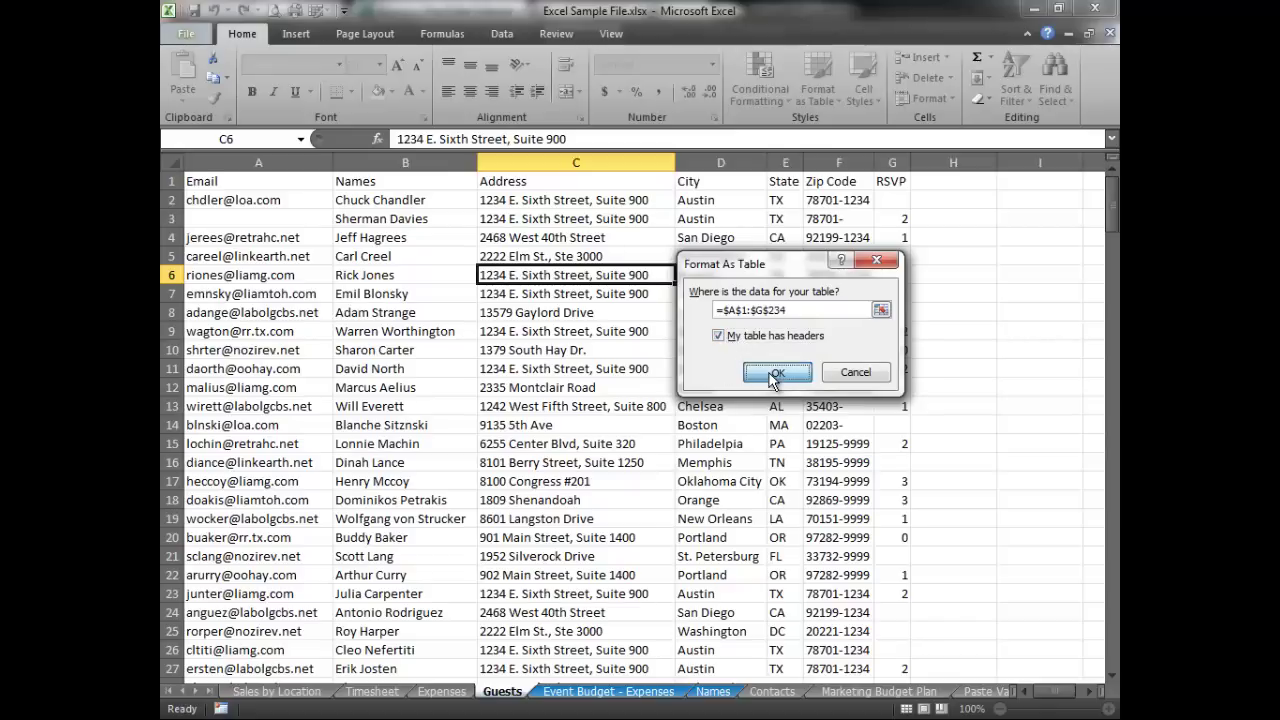
left_click(695, 352)
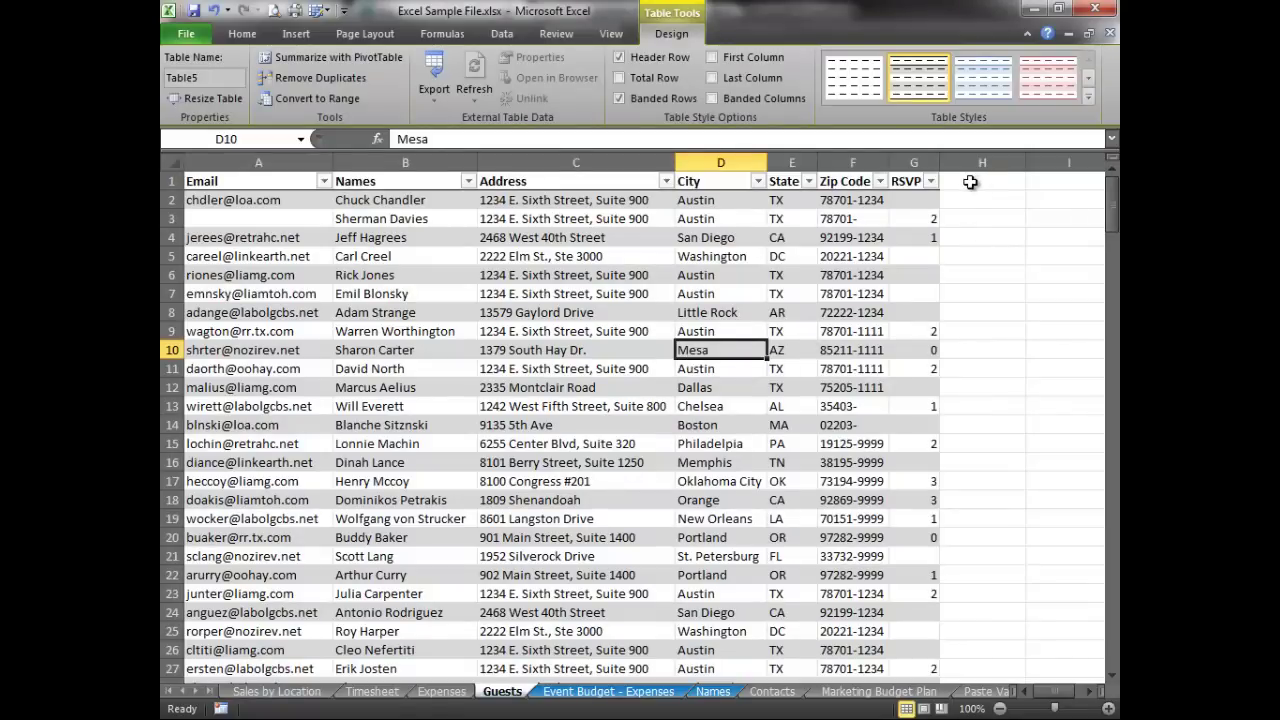
Enter the header 'Local' in H1 so the table extends with a new column
left_click(970, 182)
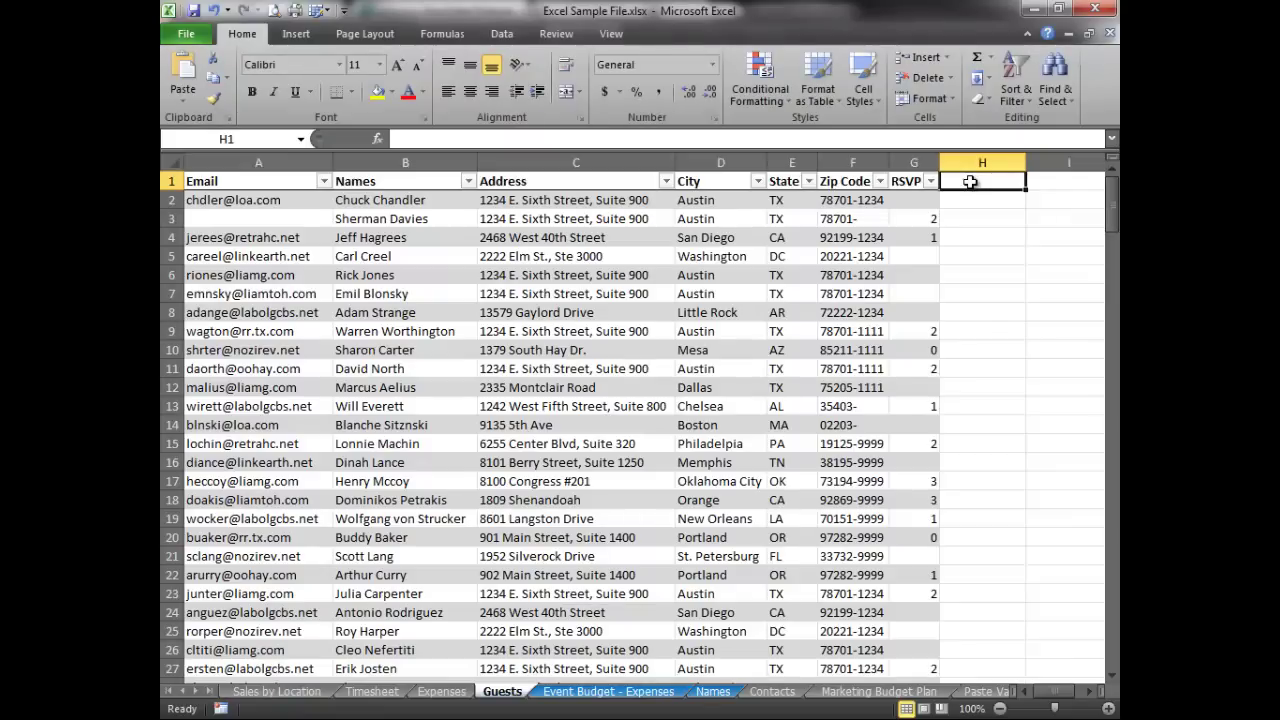
type("Local")
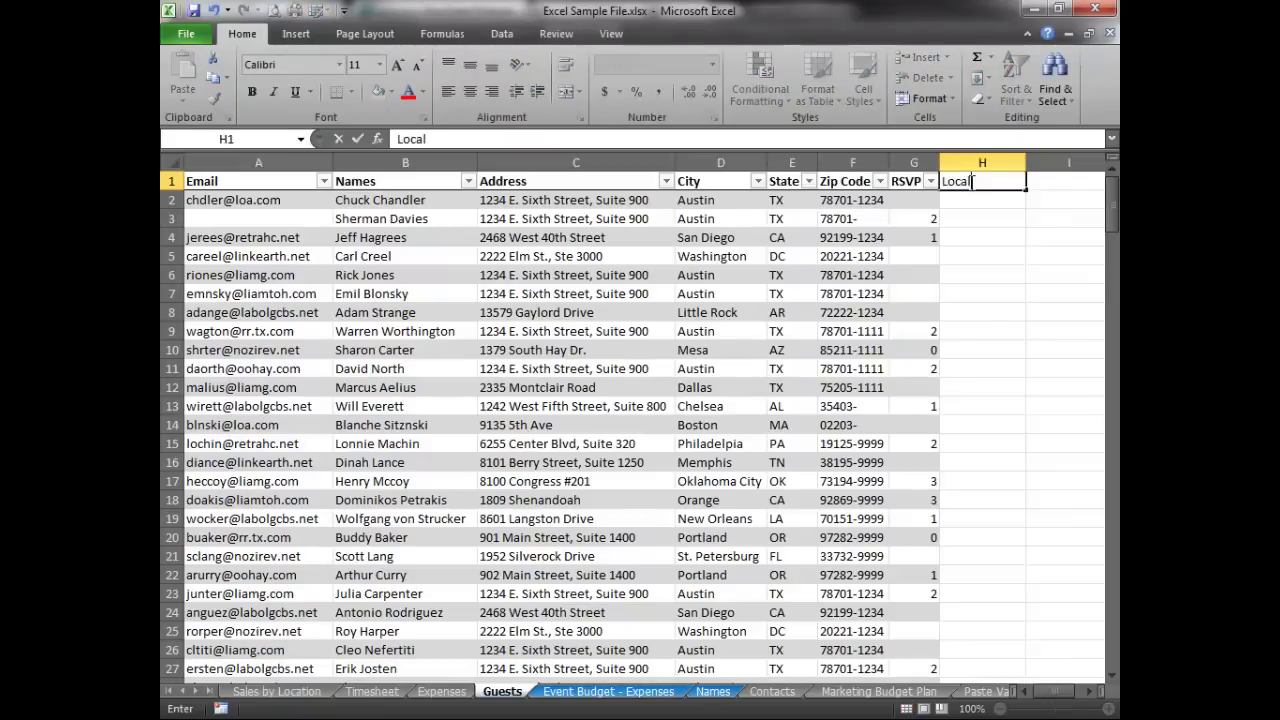
key("Return")
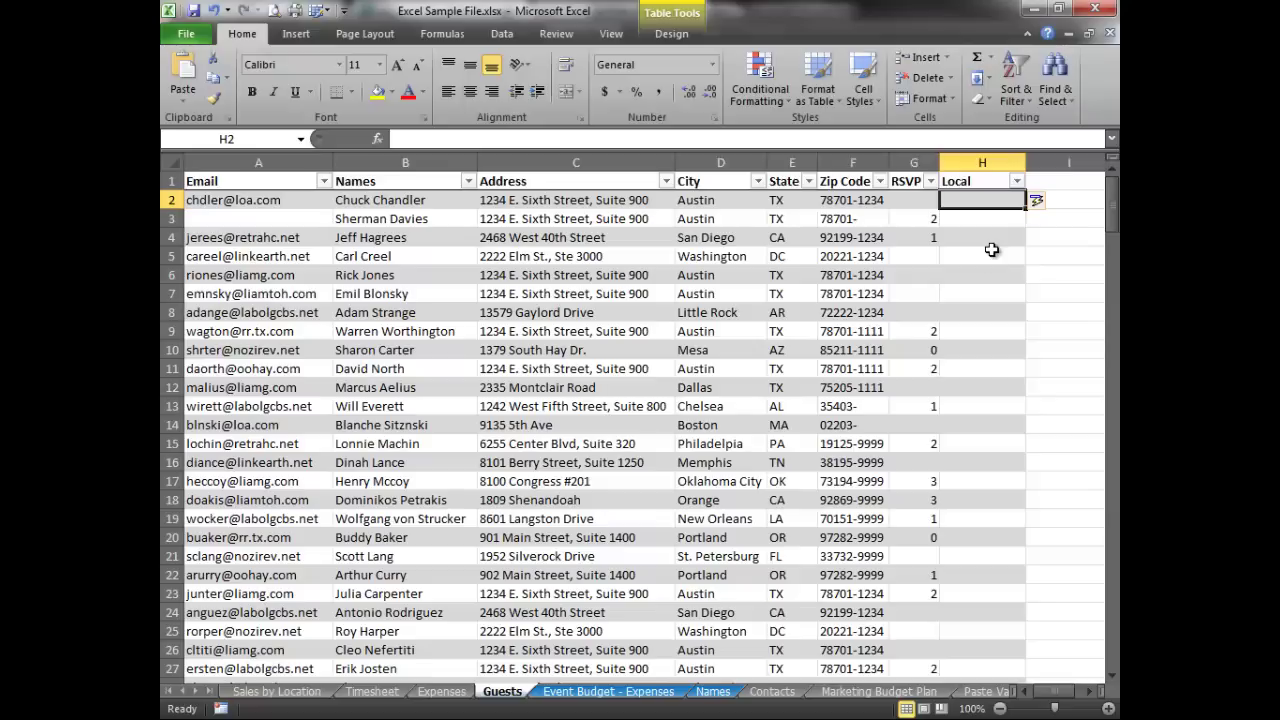
Select the Local cell in the Washington, DC row
left_click(1089, 695)
left_click(1089, 695)
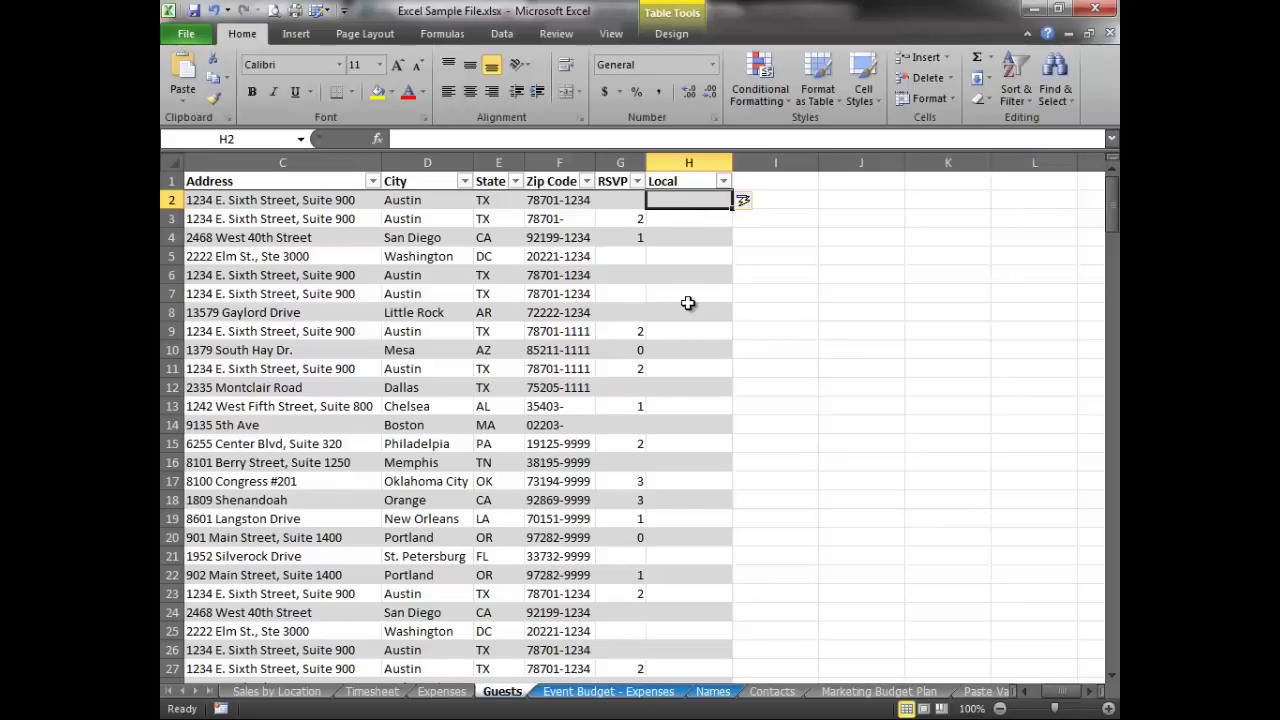
left_click(675, 291)
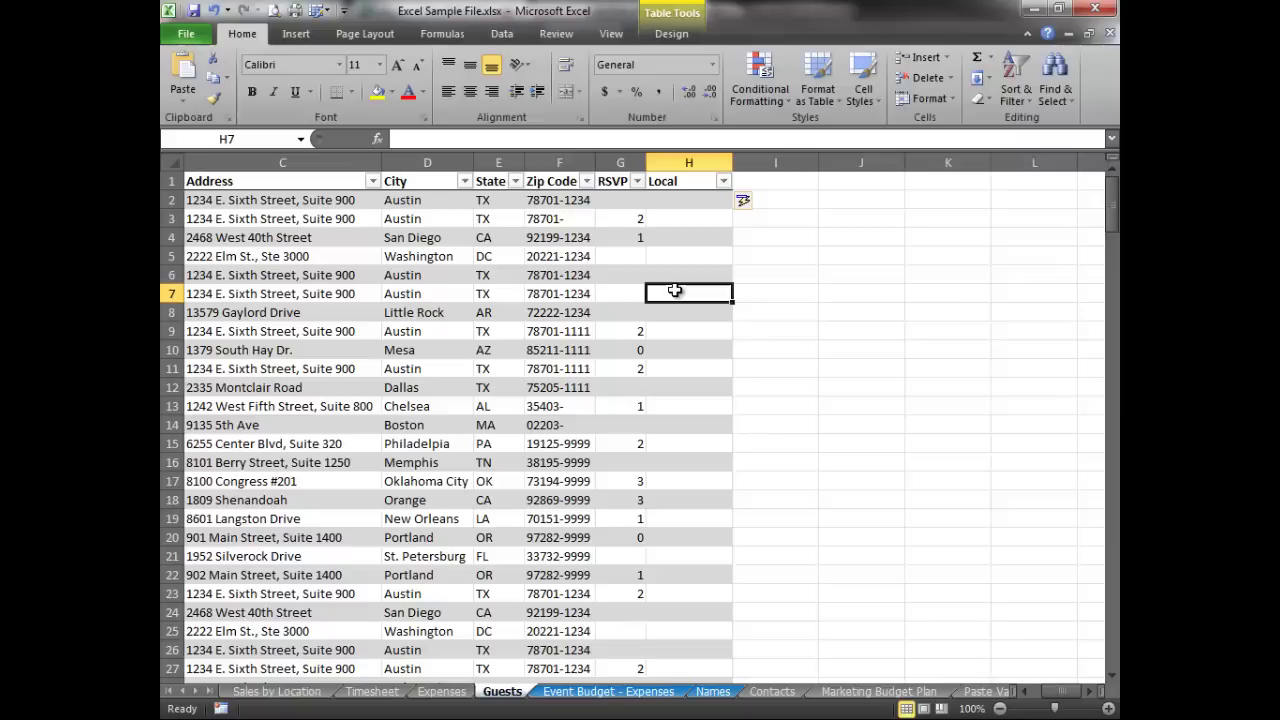
left_click(679, 316)
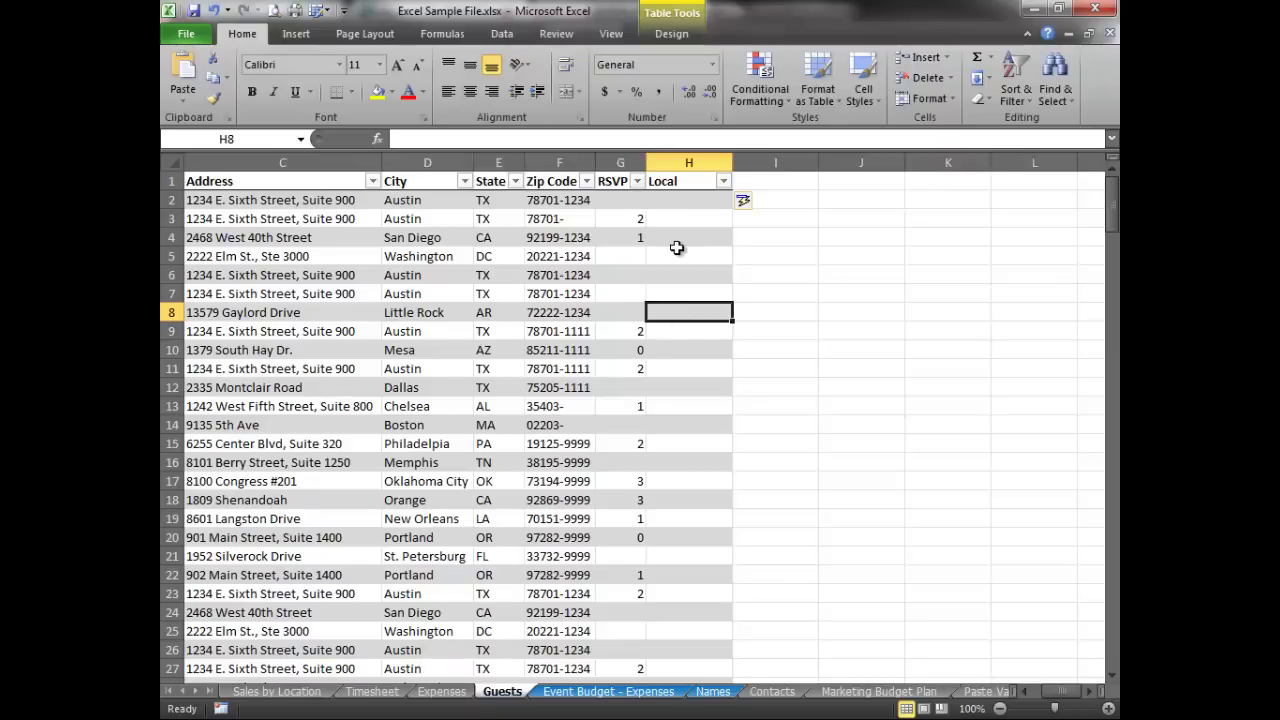
left_click(671, 254)
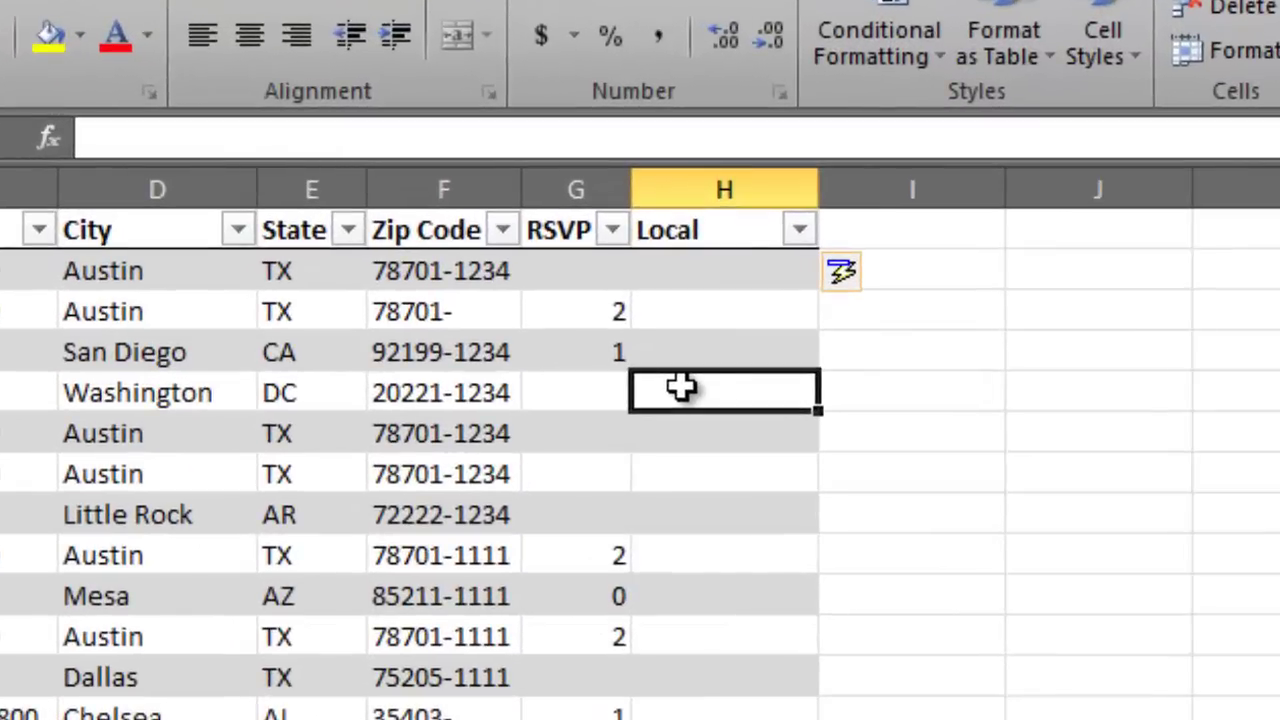
type("=if")
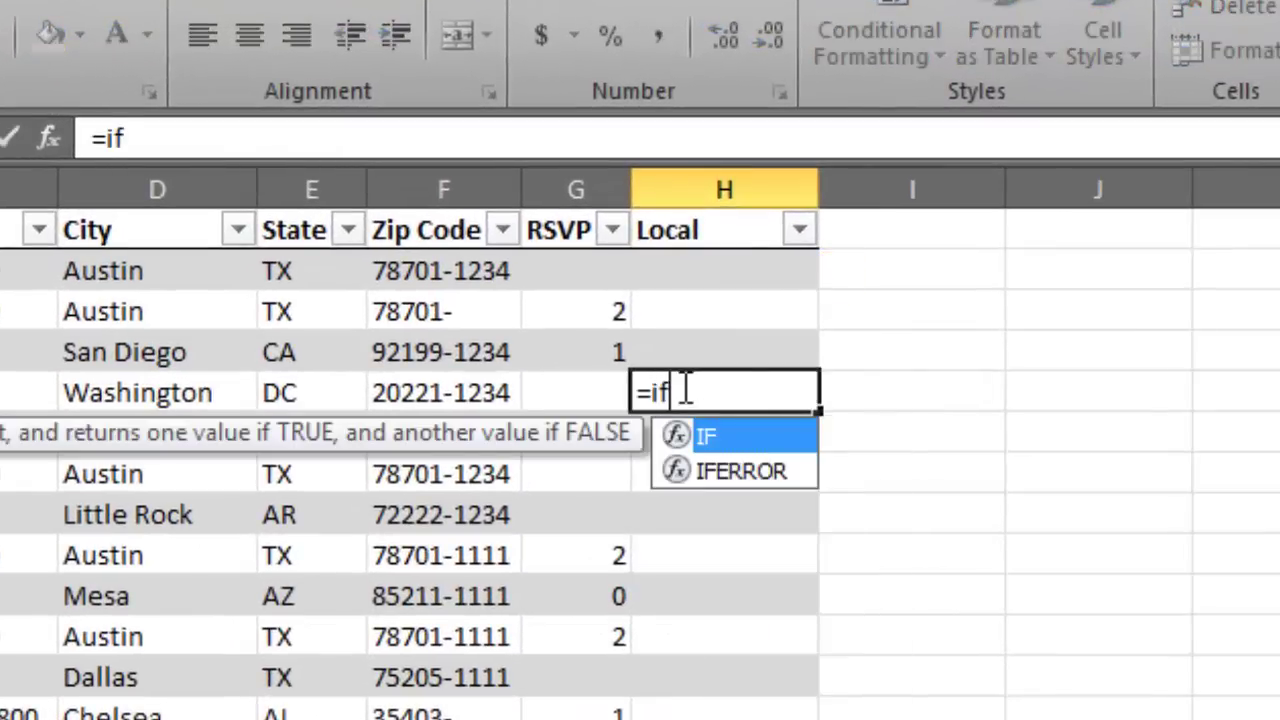
double_click(732, 435)
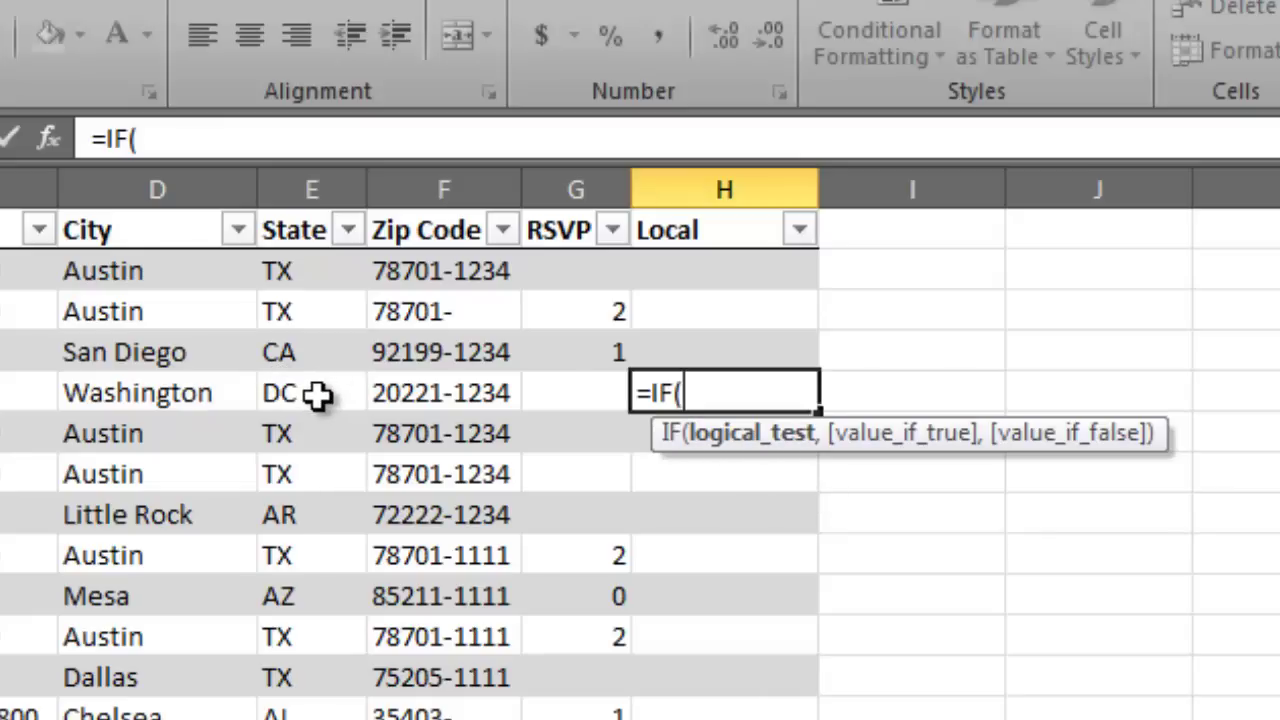
left_click(316, 394)
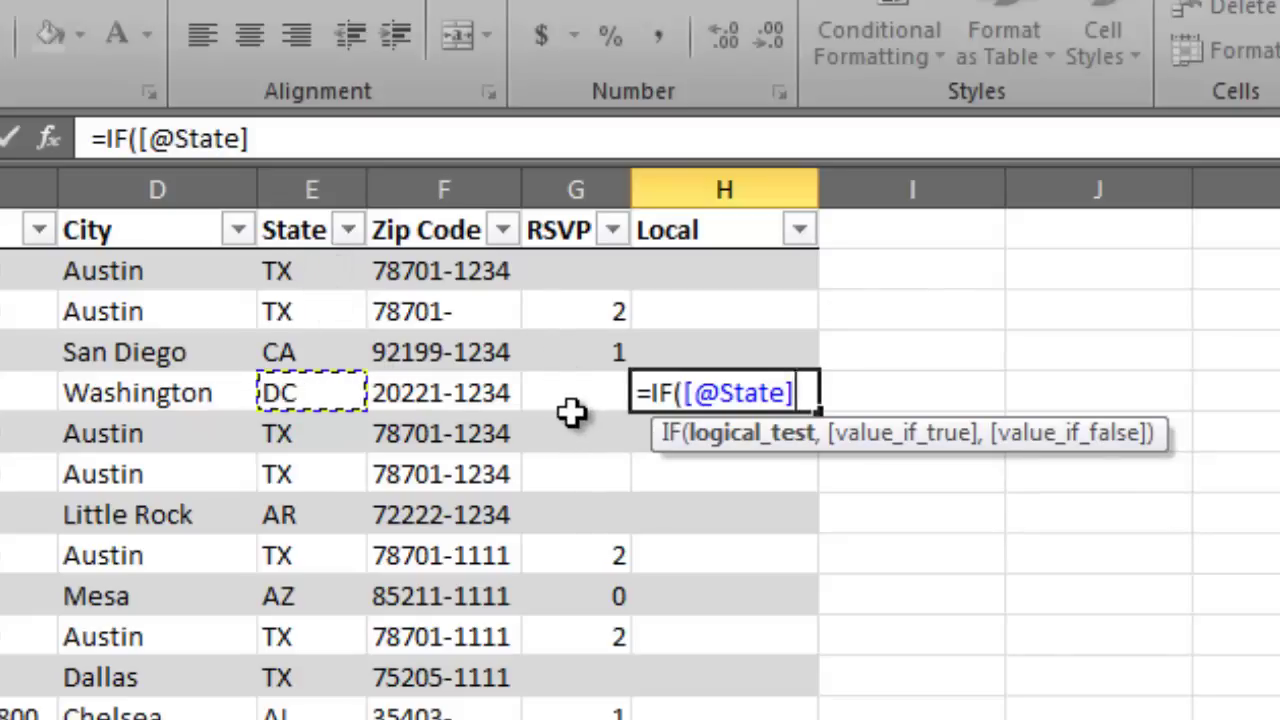
type("=")
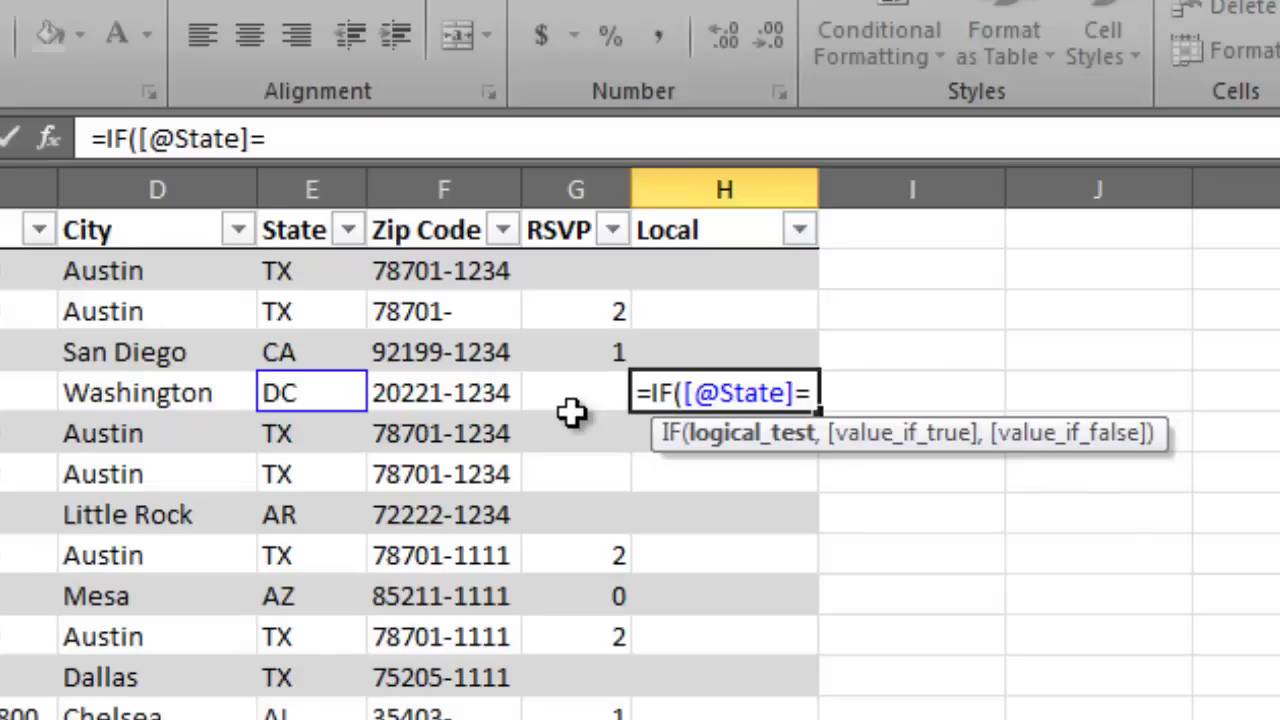
type("\"TX\"")
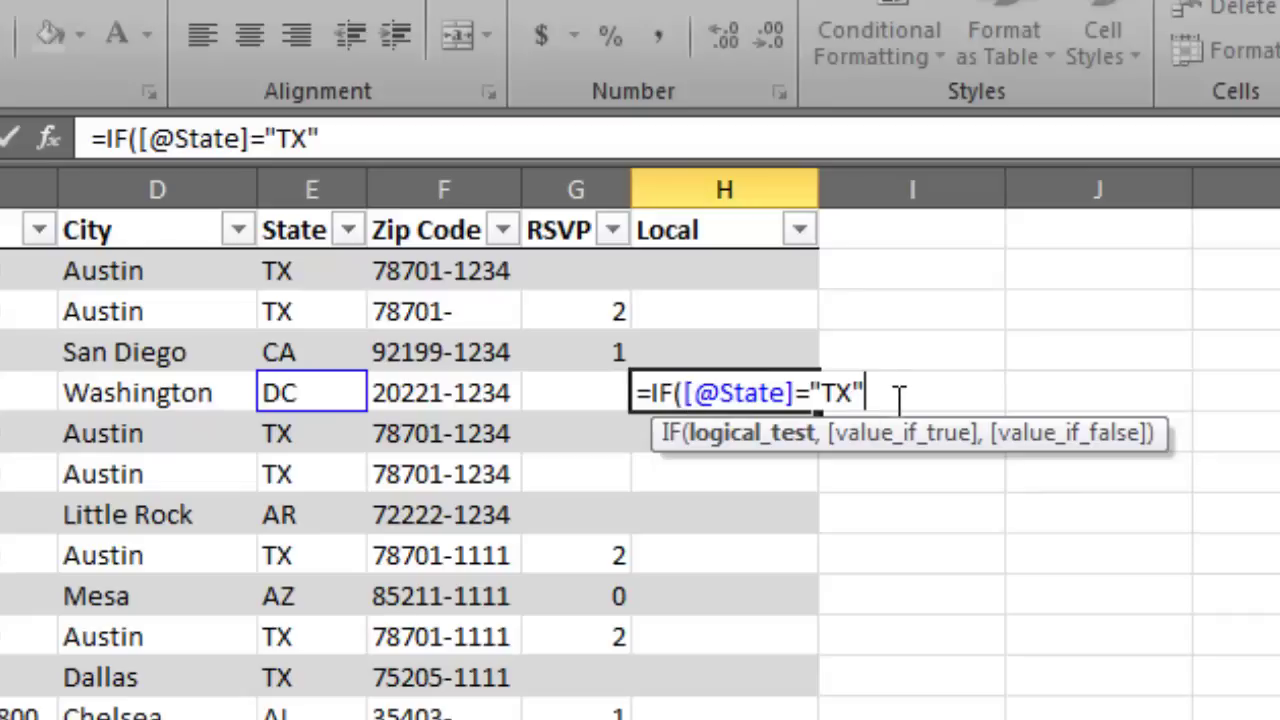
type(",")
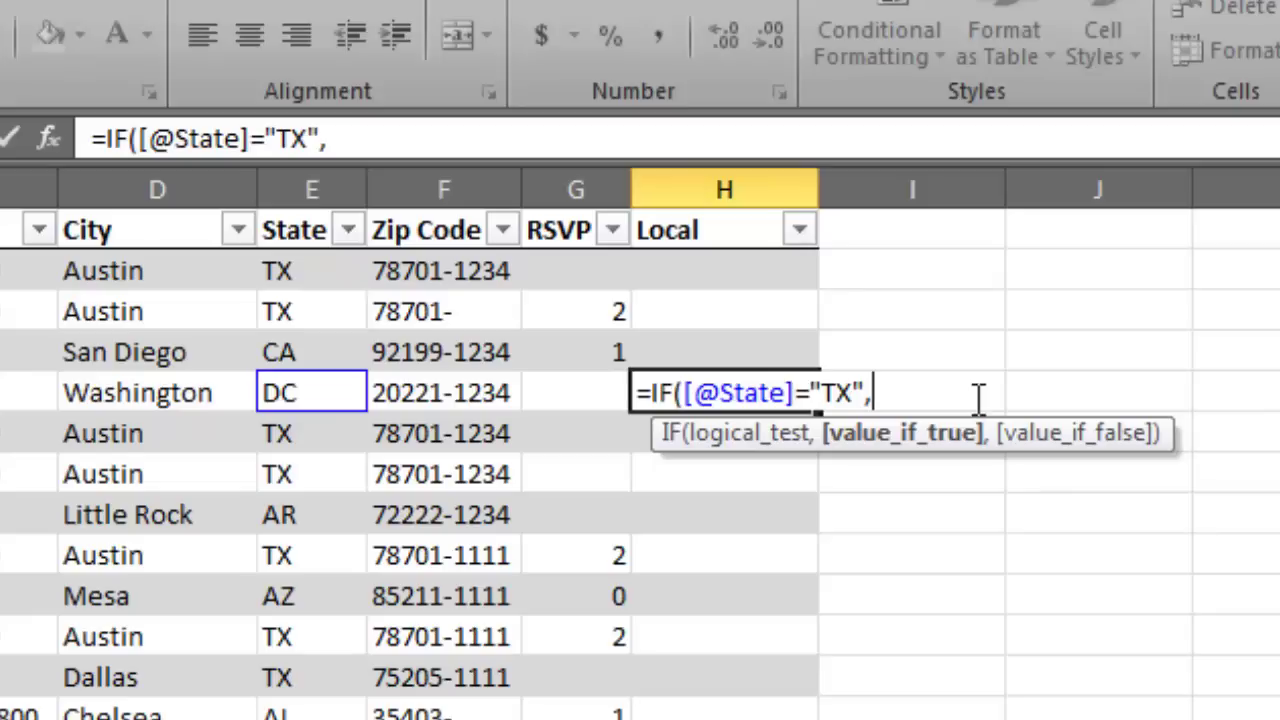
type("\"Local\"")
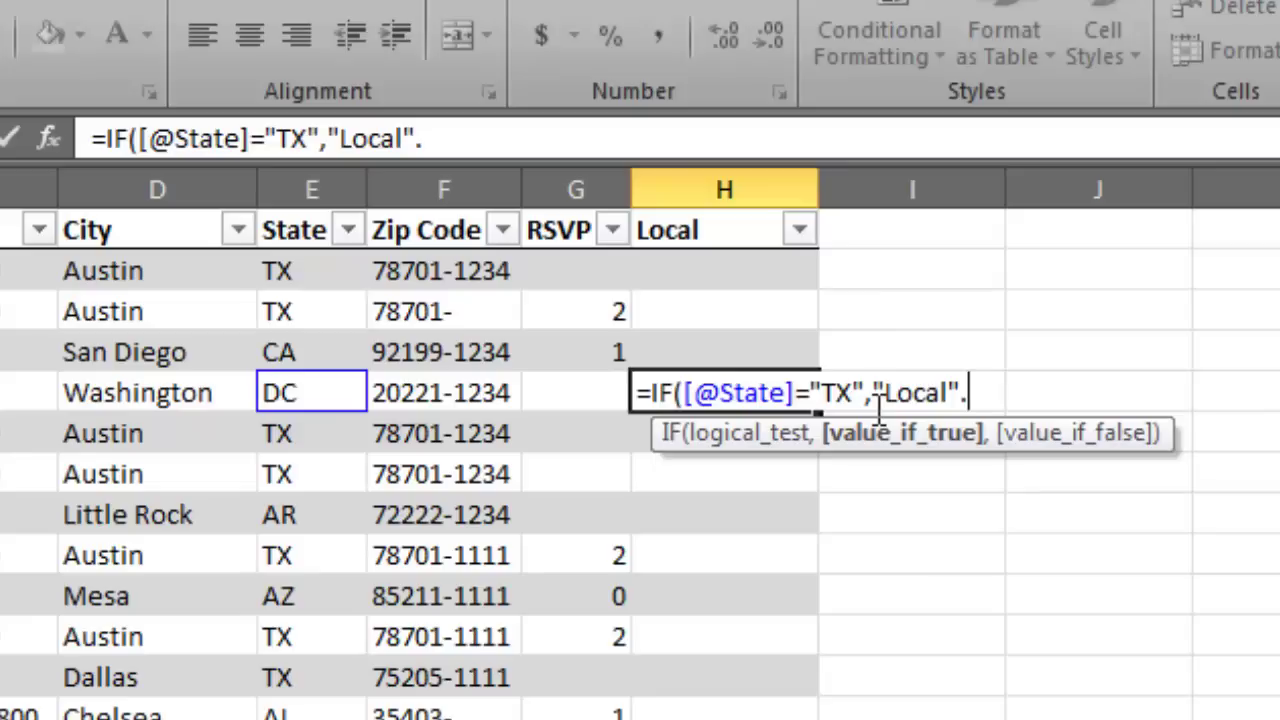
type(",")
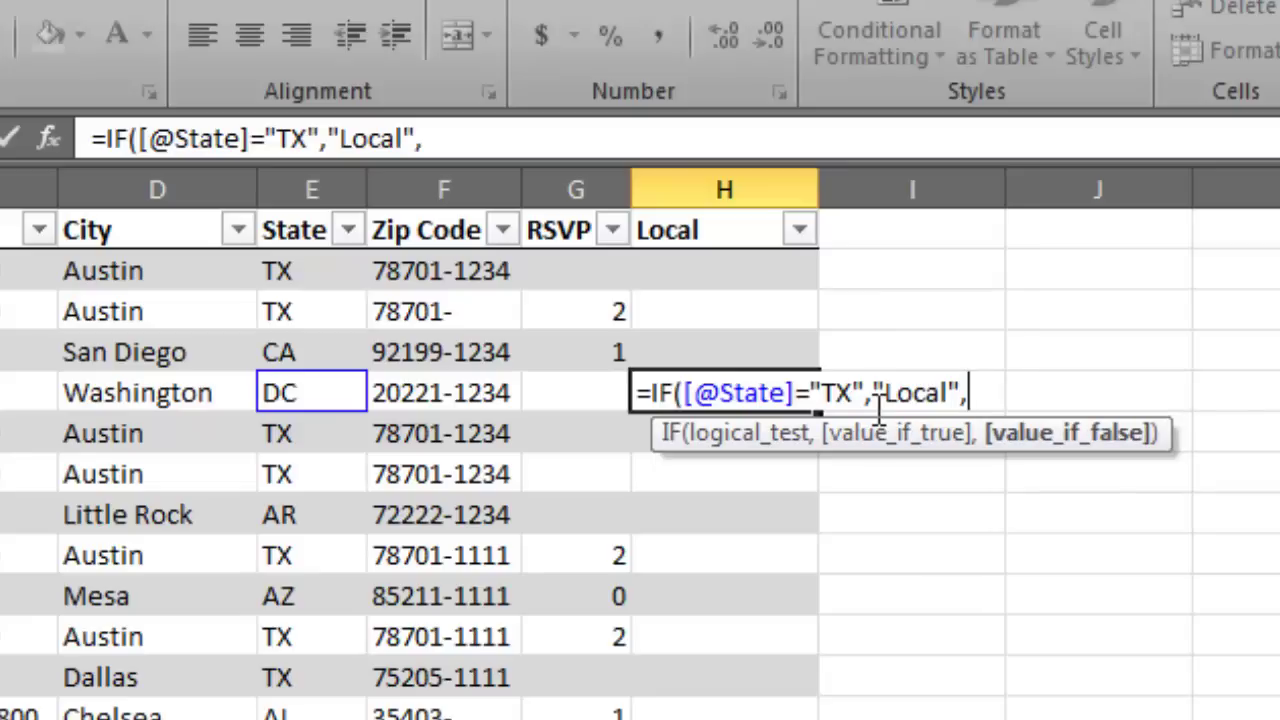
type("\"")
type("Out of Sta")
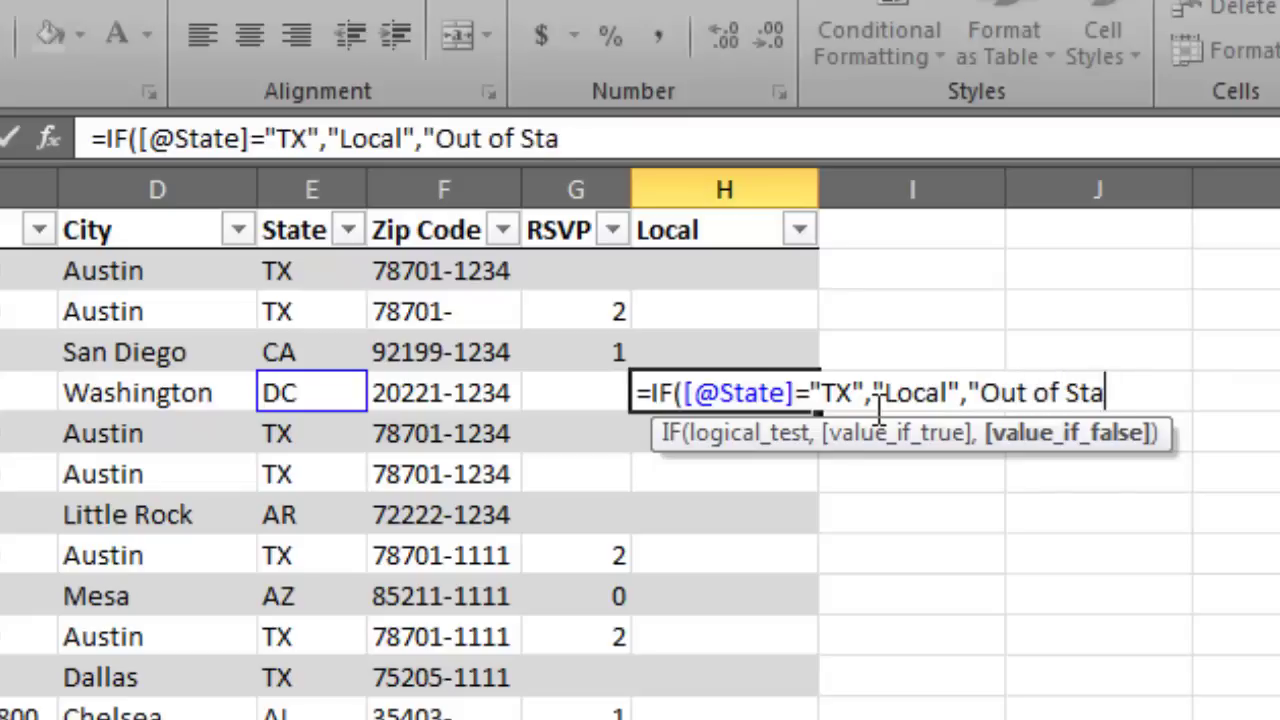
type("te\"")
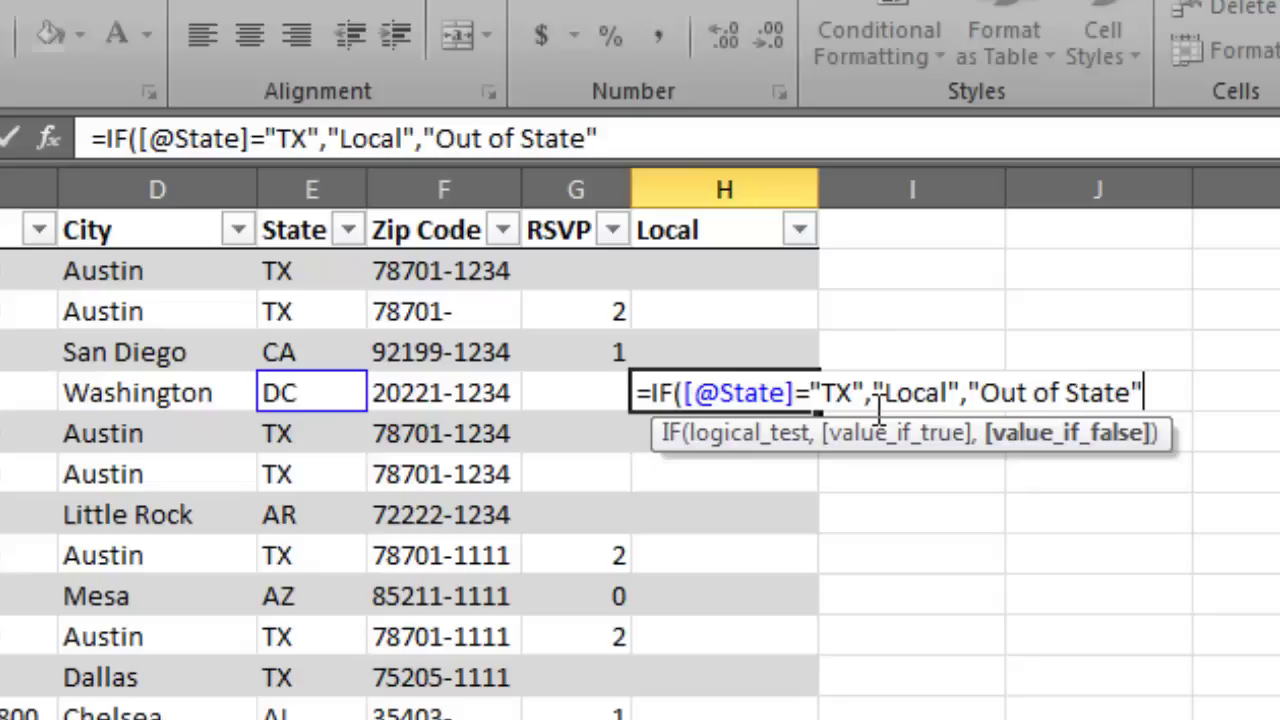
type(")")
key("Return")
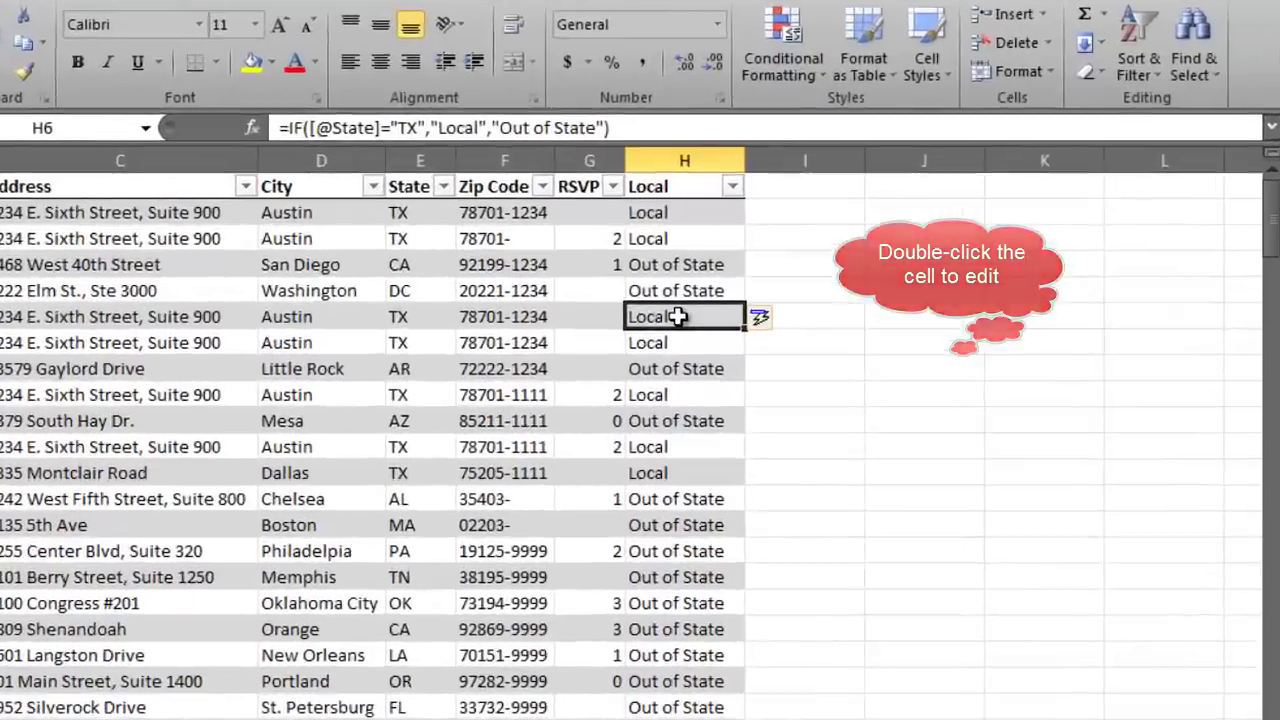
Replace "Out of State" with "" in the Local formula, then switch back to PowerPoint
double_click(685, 274)
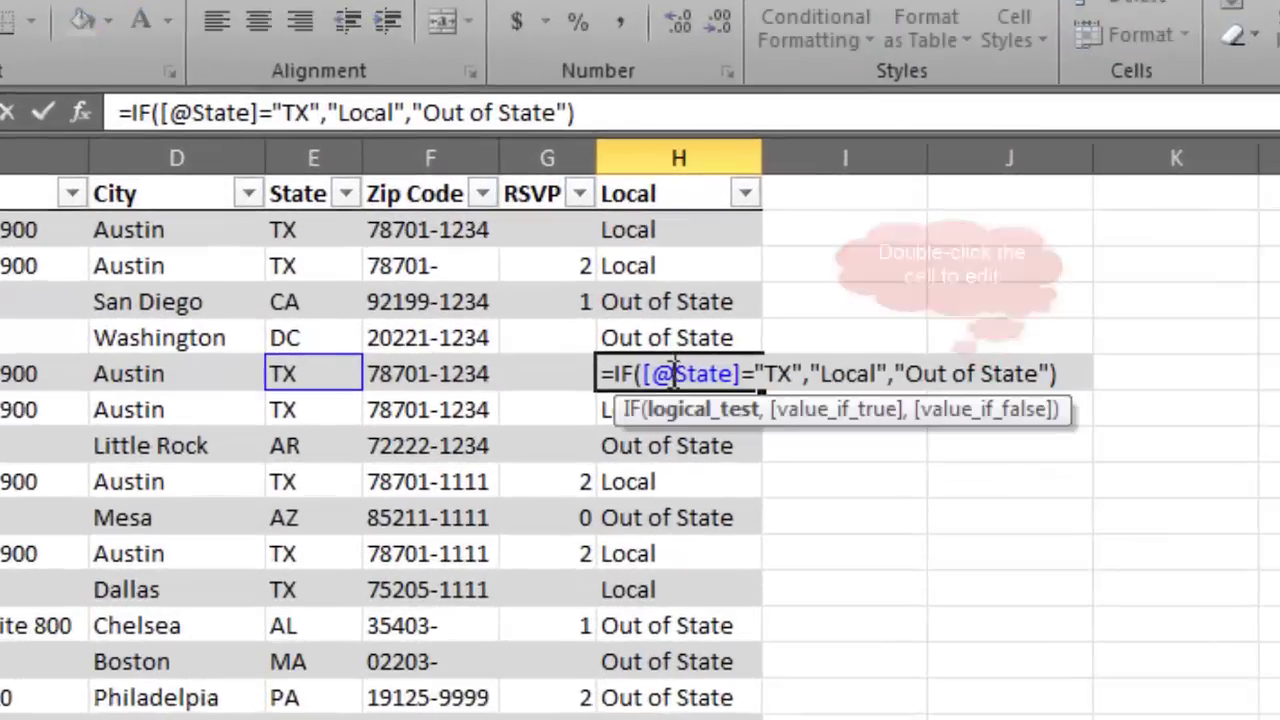
left_click_drag(922, 389, 1064, 393)
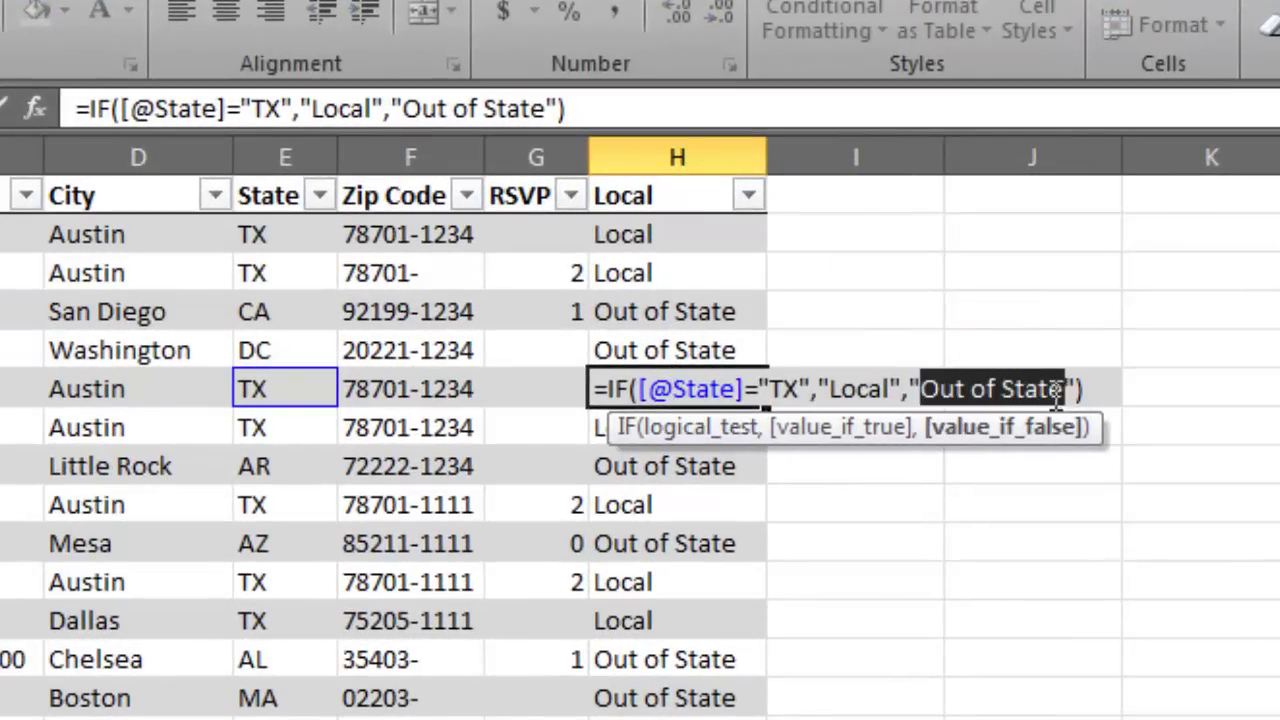
key("Delete")
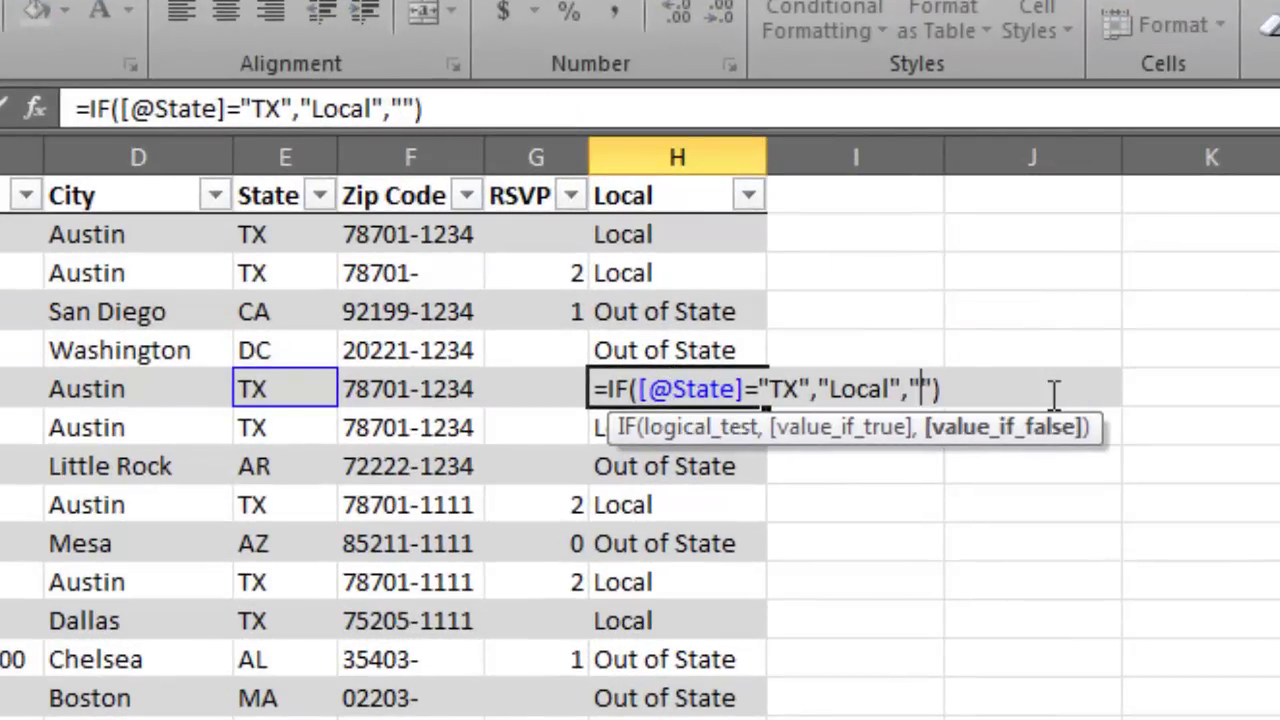
key("BackSpace")
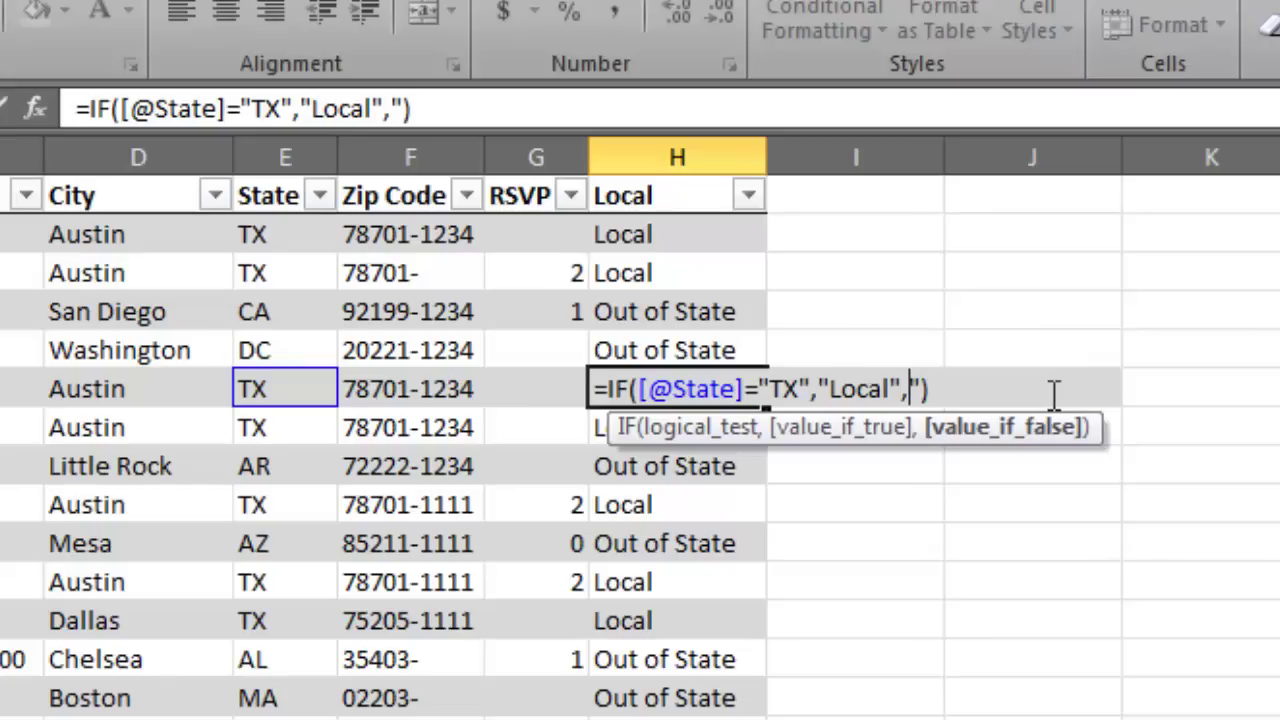
key("Delete")
type("\"\"")
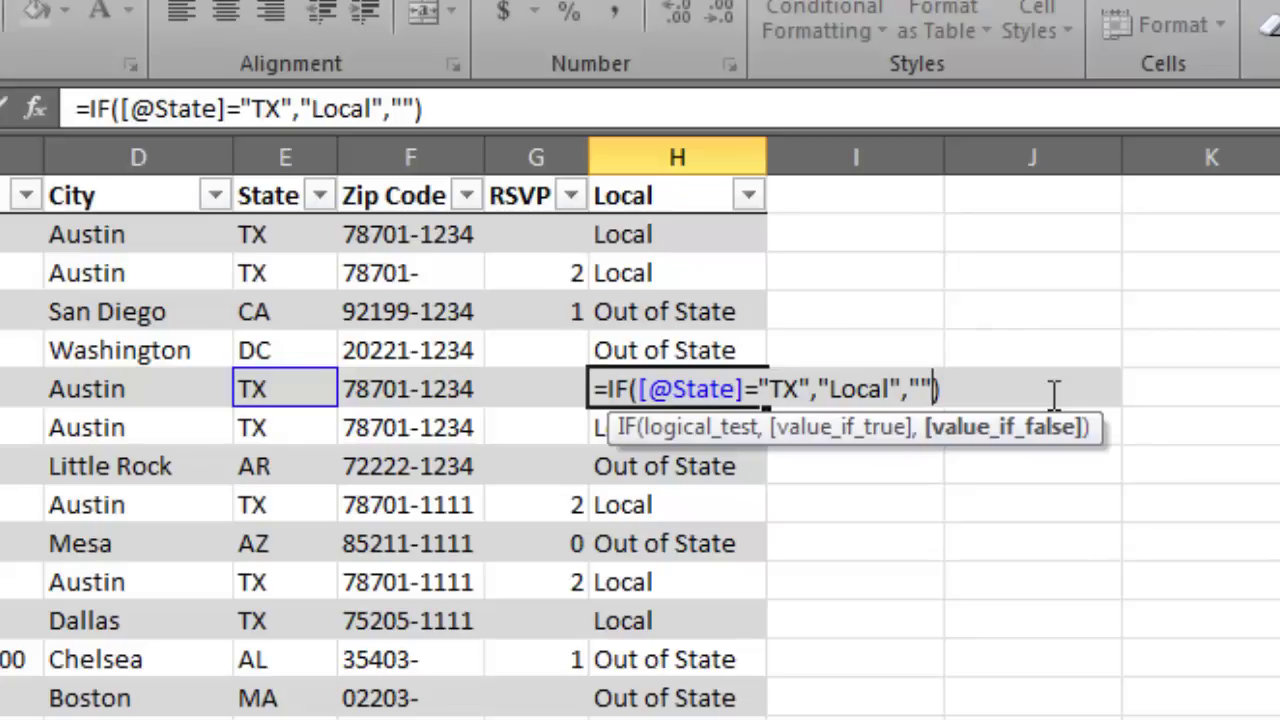
key("Return")
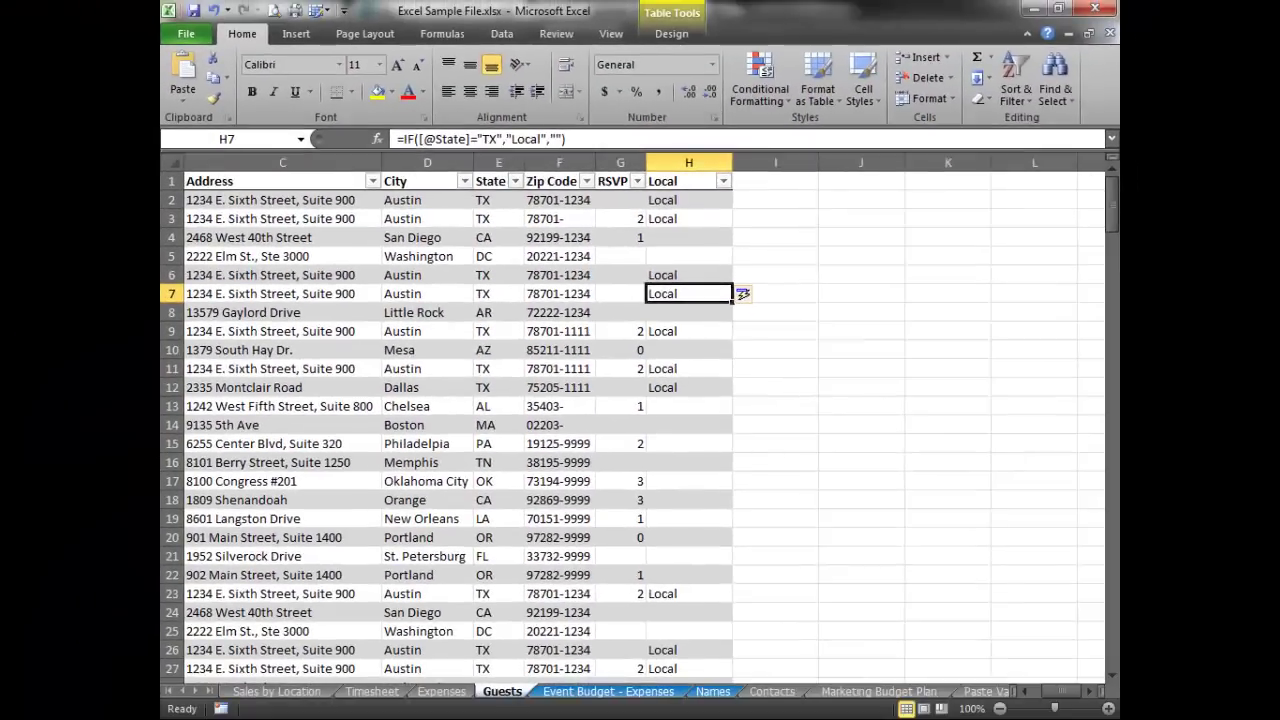
key("alt+Tab")
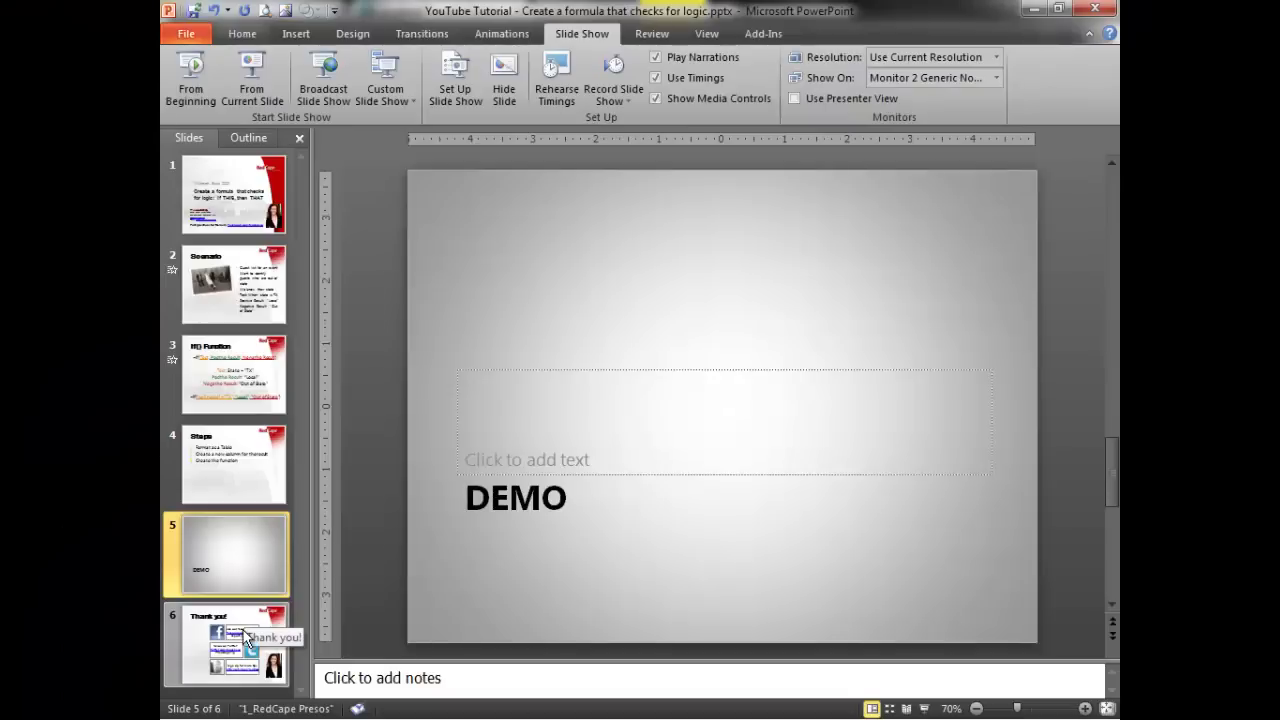